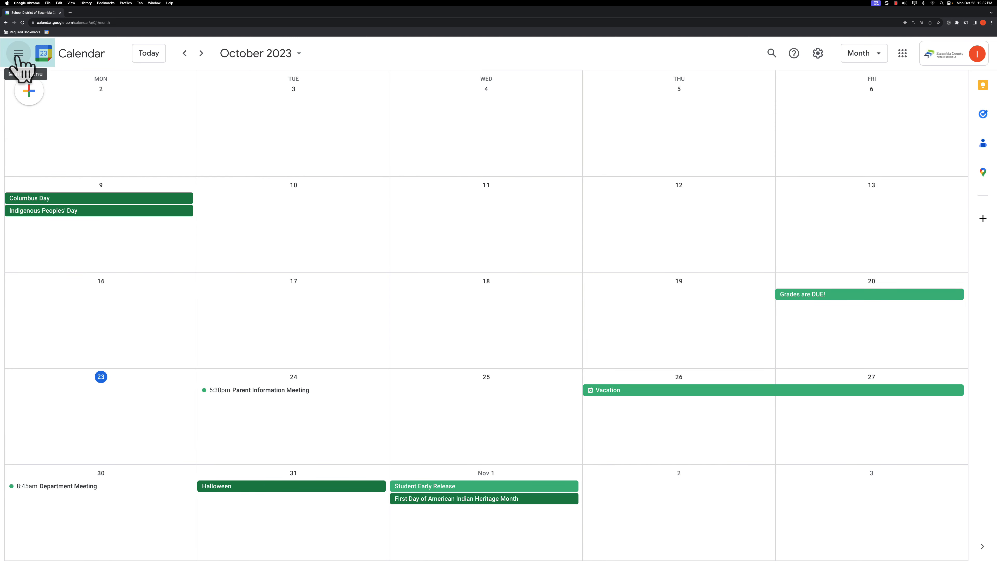
Step: Expand the main menu sidebar, and browse ahead to December 2023 before returning to today's date
{"action": "left_click", "coordinate": [19, 54]}
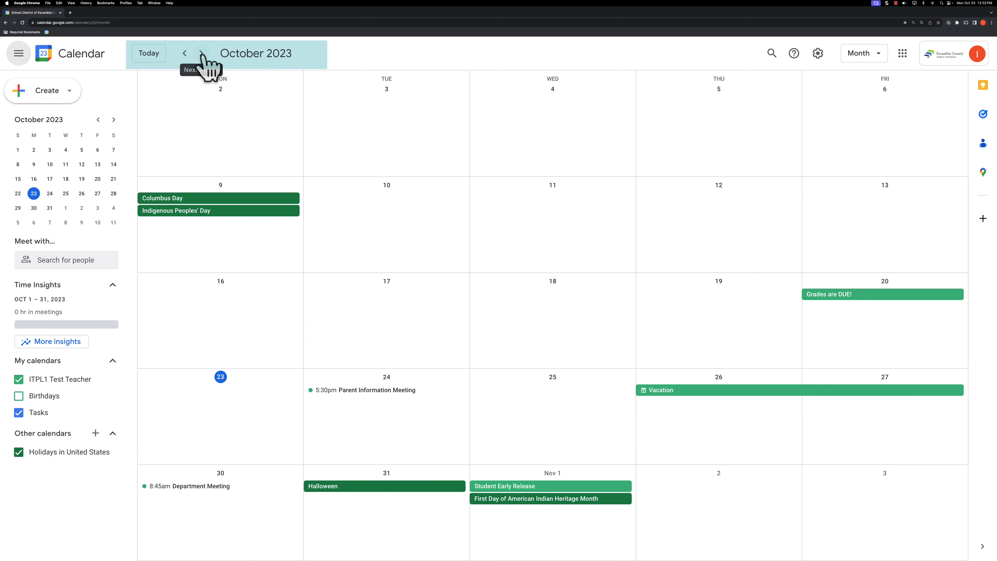
{"action": "left_click", "coordinate": [202, 53]}
{"action": "left_click", "coordinate": [202, 53]}
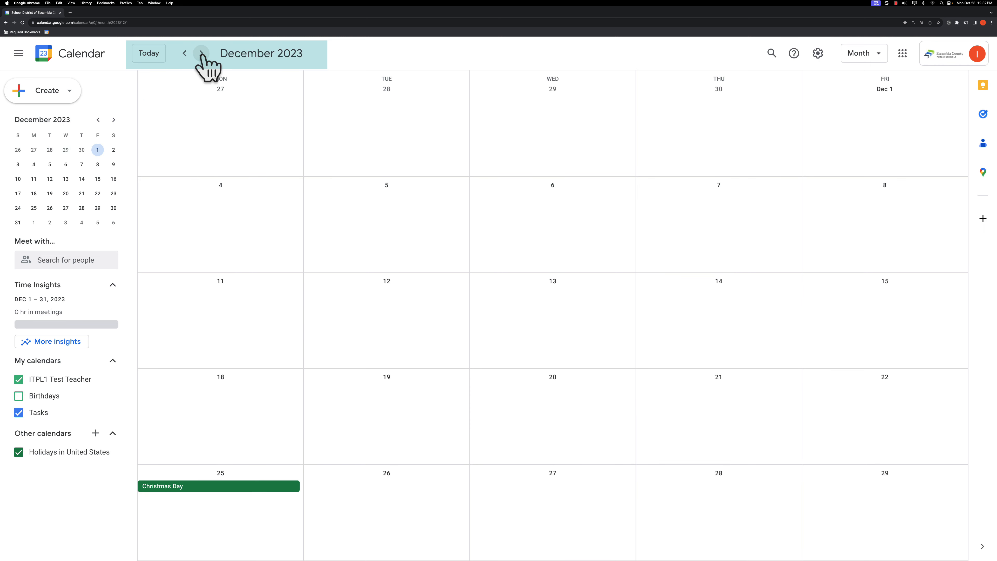
{"action": "left_click", "coordinate": [157, 57]}
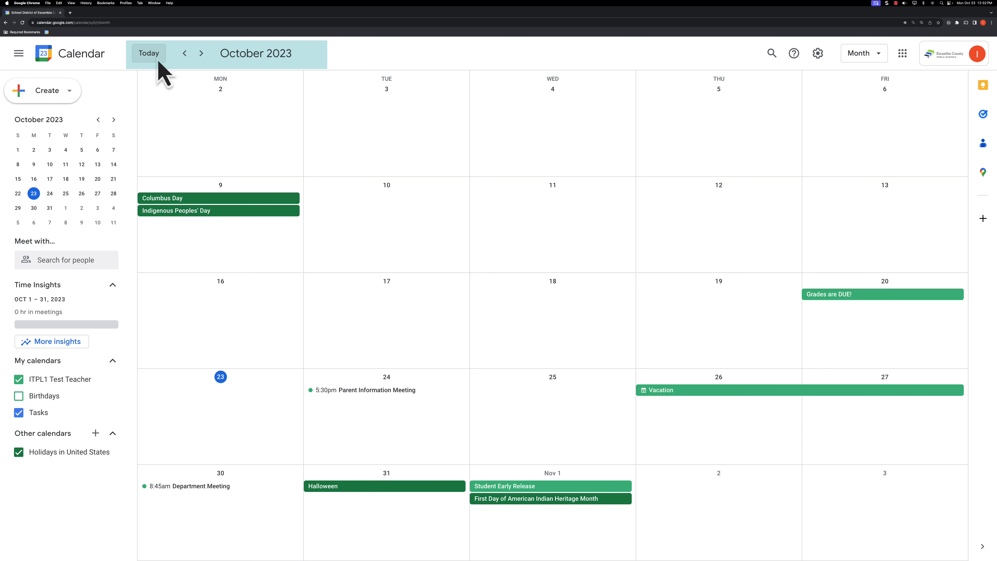
Step: Open the calendar search and close it without entering a query
{"action": "left_click", "coordinate": [772, 55]}
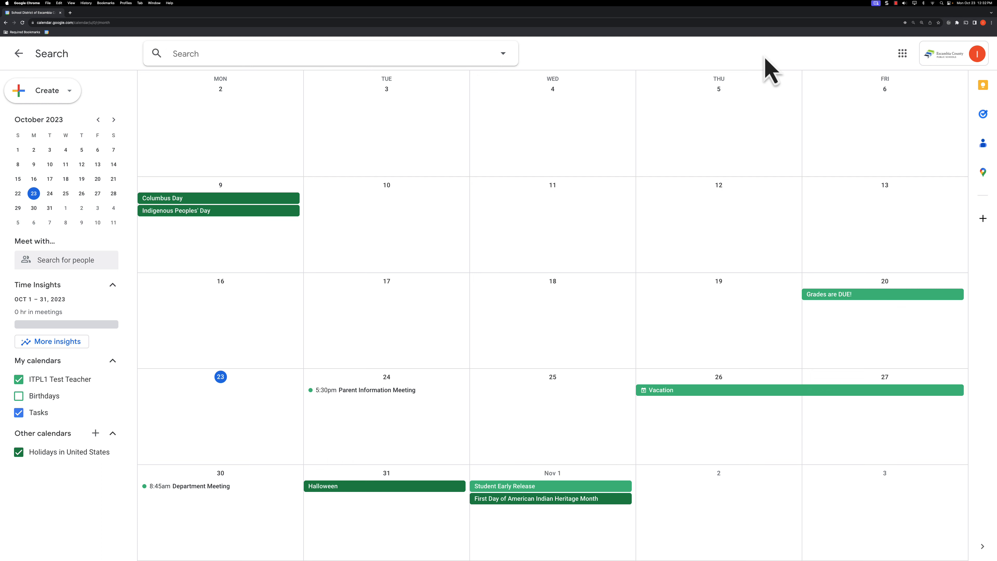
{"action": "key", "text": "Escape"}
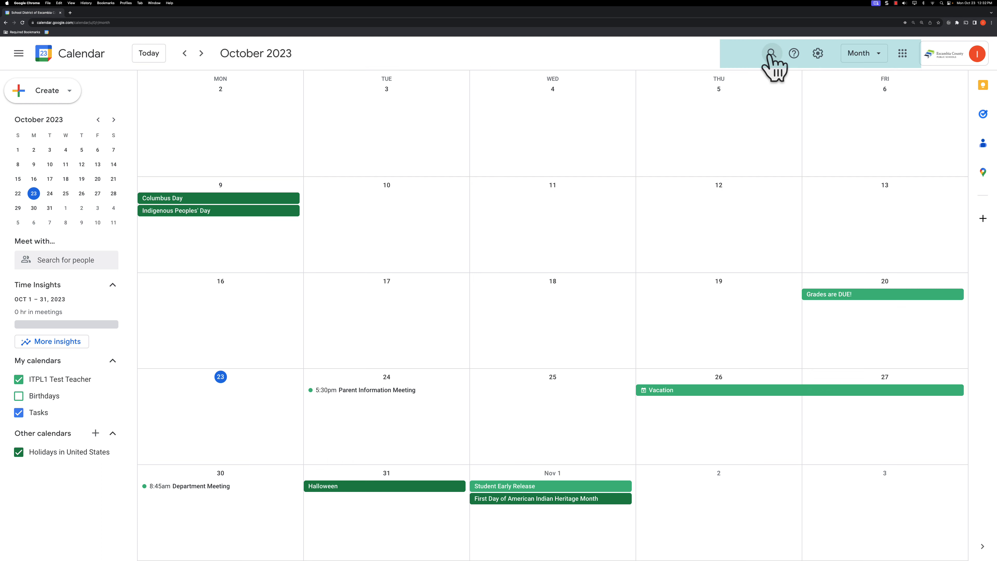
Step: Switch the calendar to the Week view and turn on the display of weekends
{"action": "left_click", "coordinate": [861, 55]}
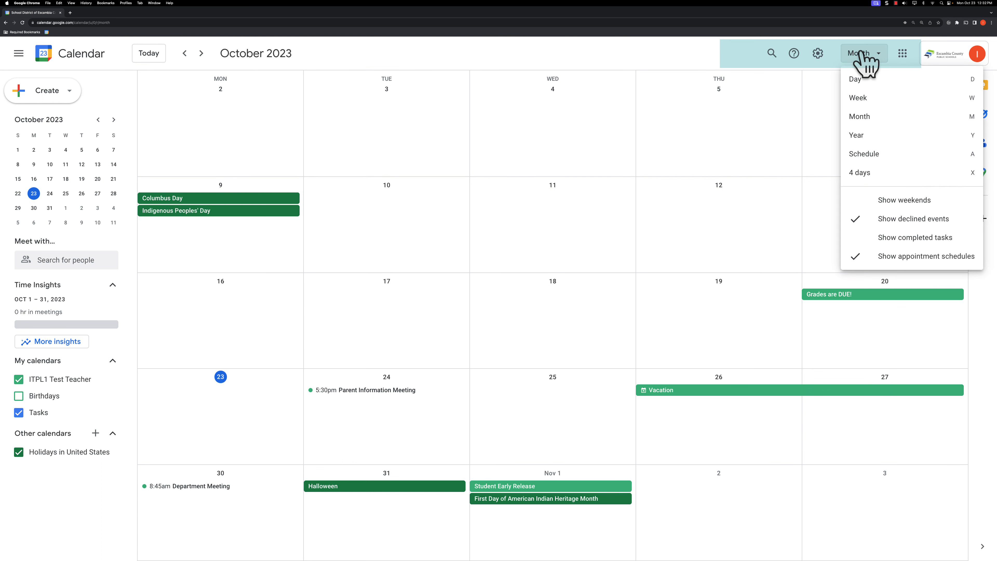
{"action": "left_click", "coordinate": [872, 102]}
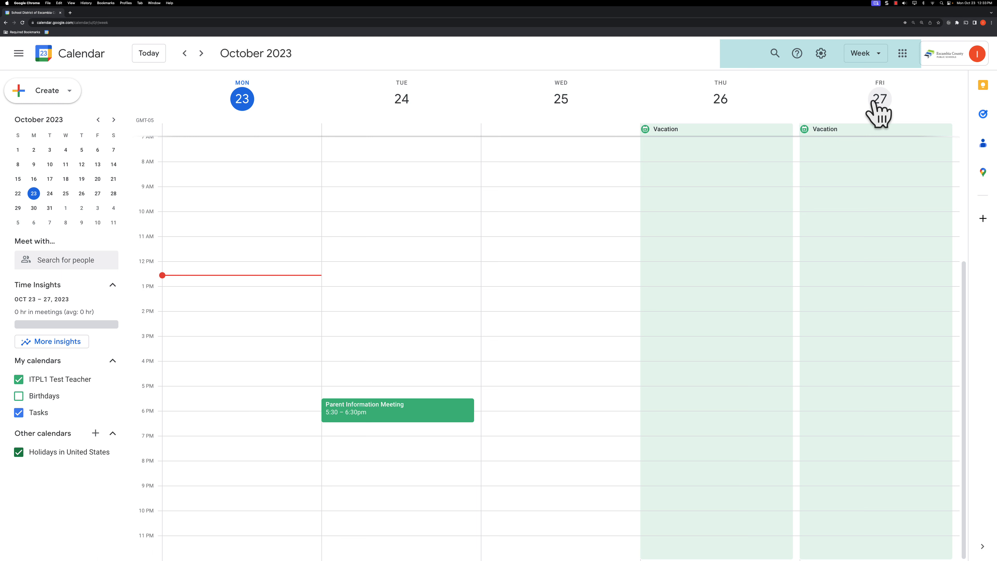
{"action": "left_click", "coordinate": [868, 58]}
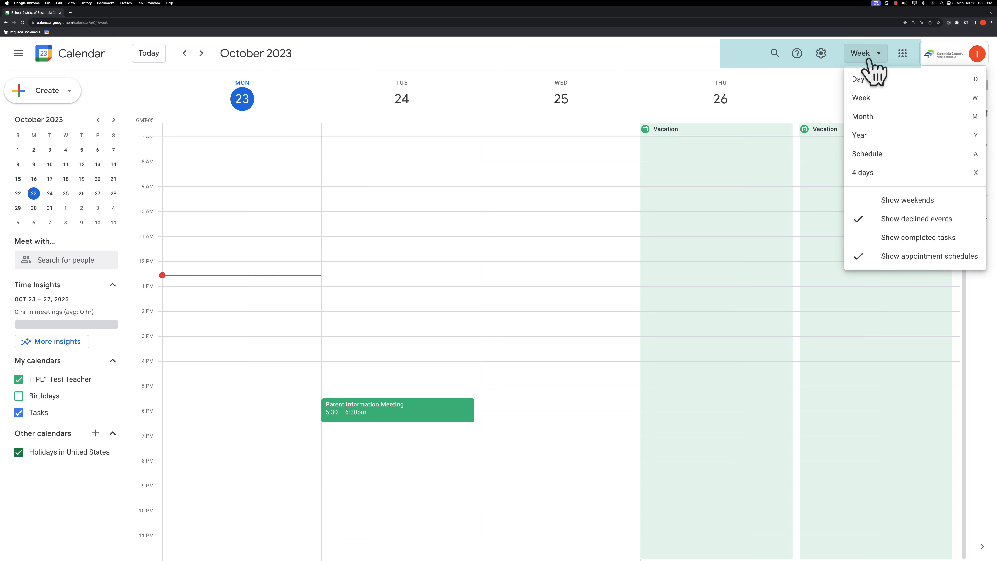
{"action": "left_click", "coordinate": [873, 199]}
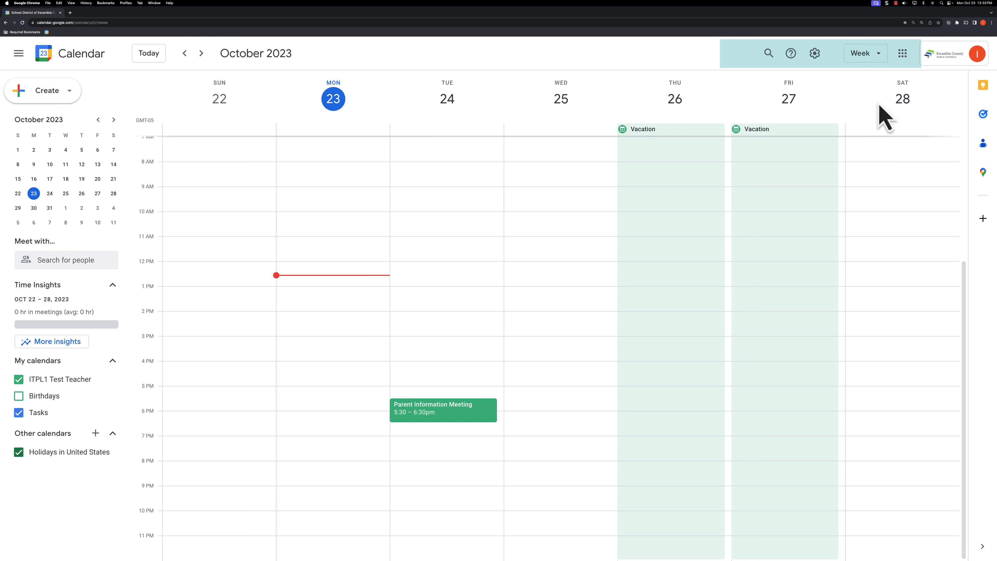
Step: Open the calendar's general settings and review the choices for the default event duration
{"action": "left_click", "coordinate": [815, 54]}
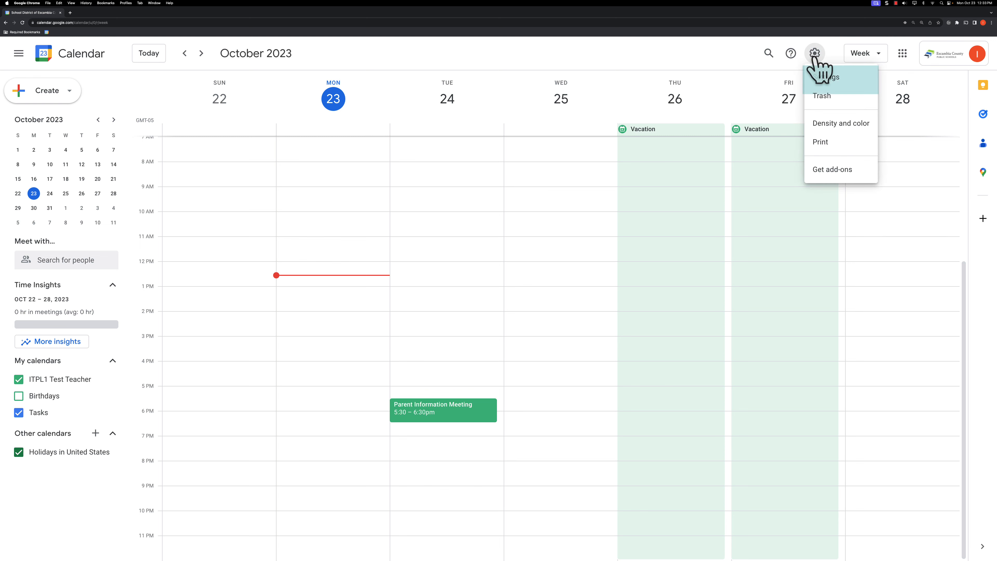
{"action": "left_click", "coordinate": [827, 79]}
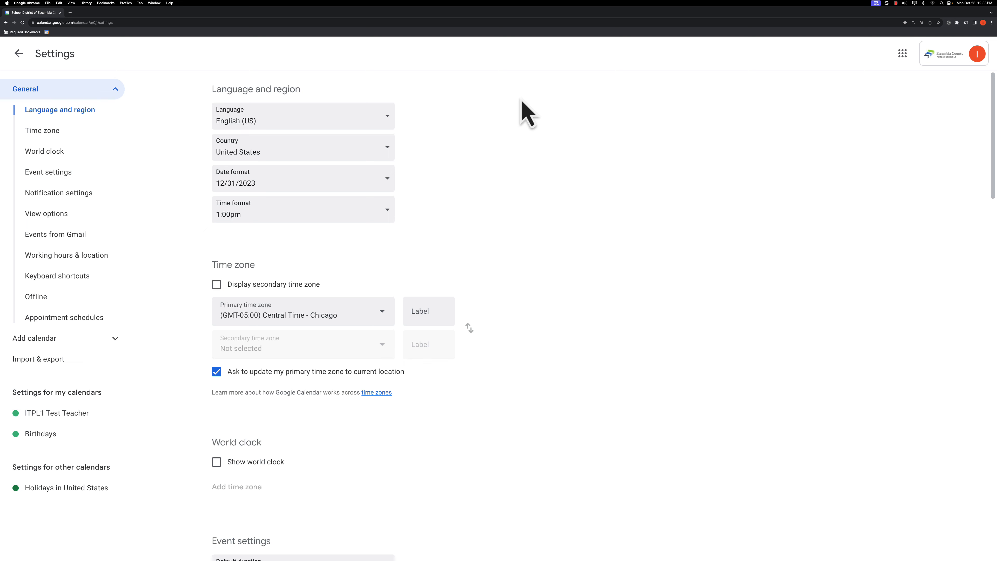
{"action": "scroll", "coordinate": [498, 307], "scroll_direction": "down", "scroll_amount": 1}
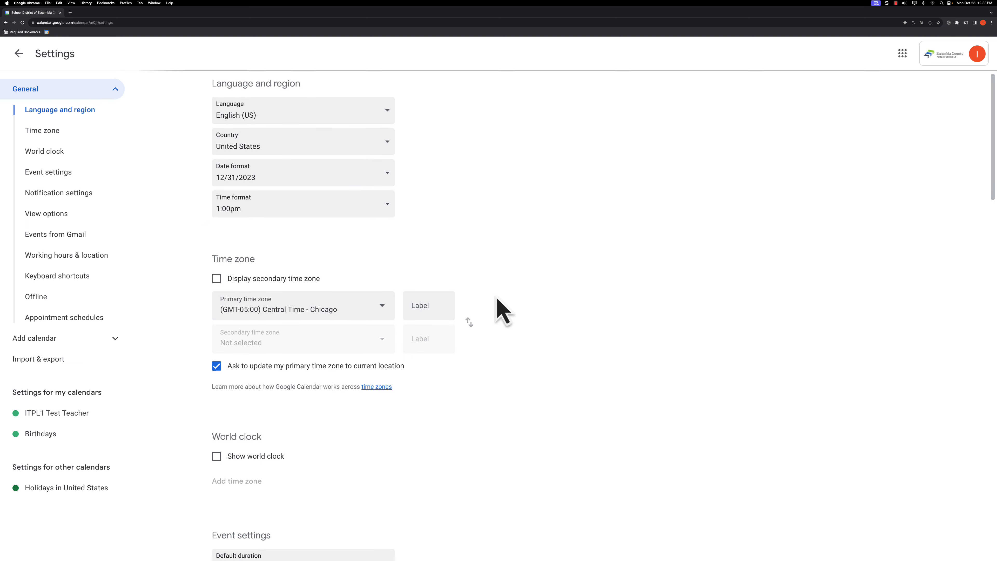
{"action": "scroll", "coordinate": [503, 310], "scroll_direction": "down", "scroll_amount": 5}
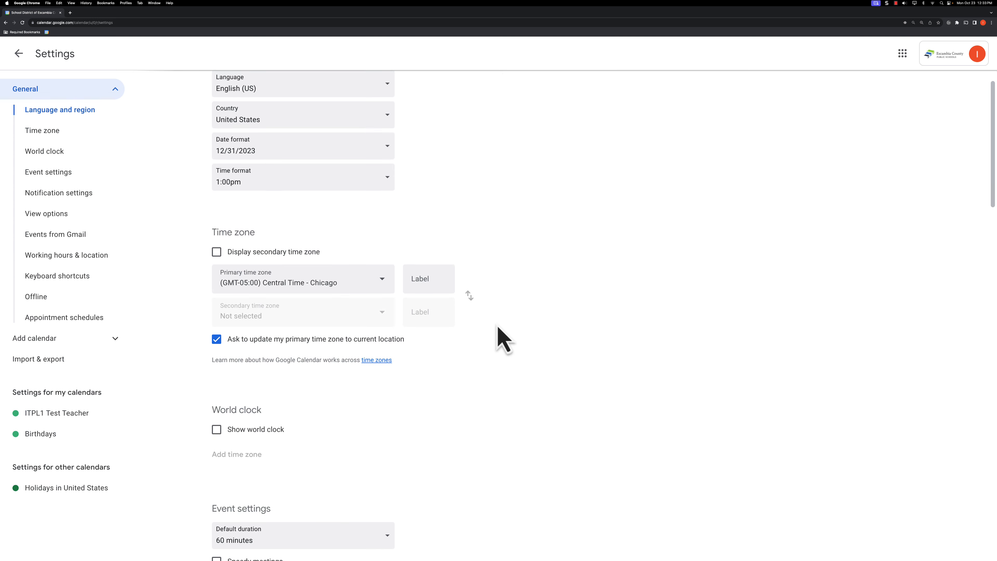
{"action": "scroll", "coordinate": [503, 340], "scroll_direction": "down", "scroll_amount": 9}
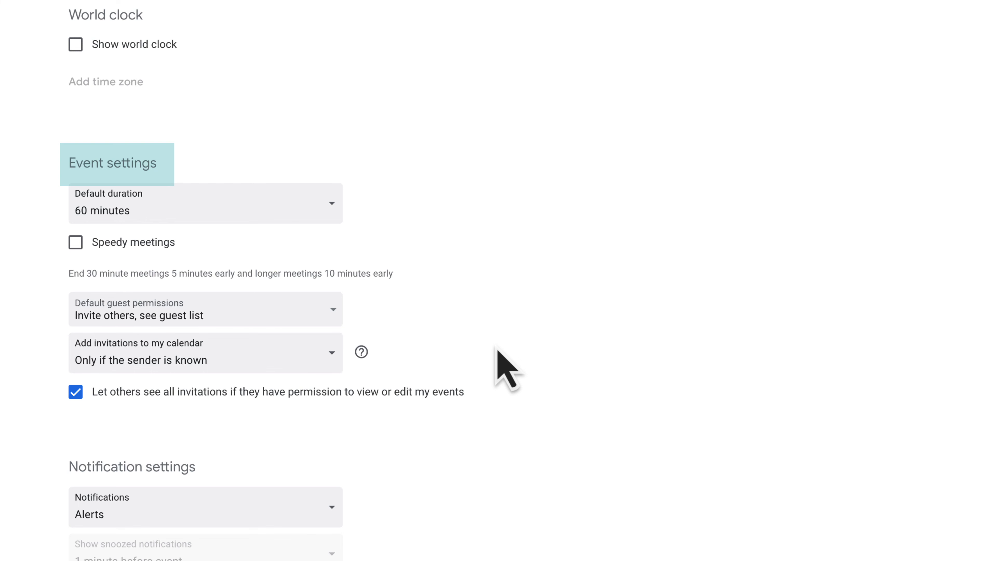
{"action": "left_click", "coordinate": [327, 208]}
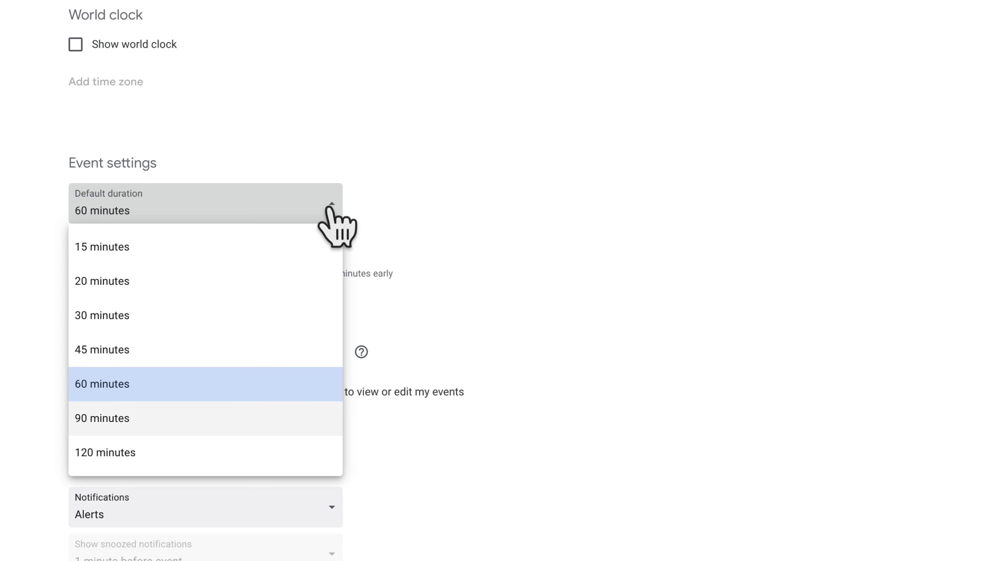
{"action": "left_click", "coordinate": [384, 242]}
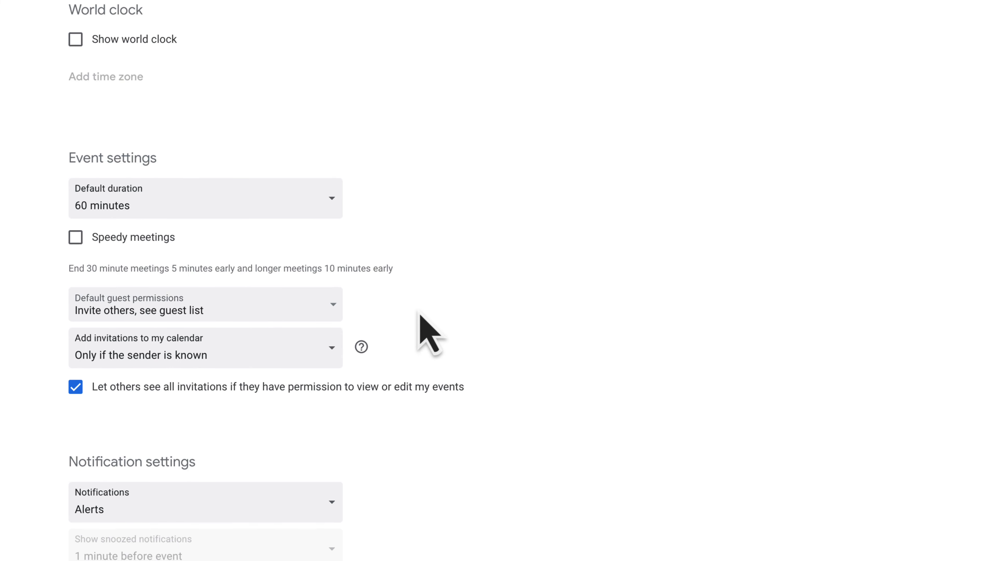
Step: Review the options for default guest permissions in the event settings and for notifications in the notification settings
{"action": "left_click", "coordinate": [332, 304]}
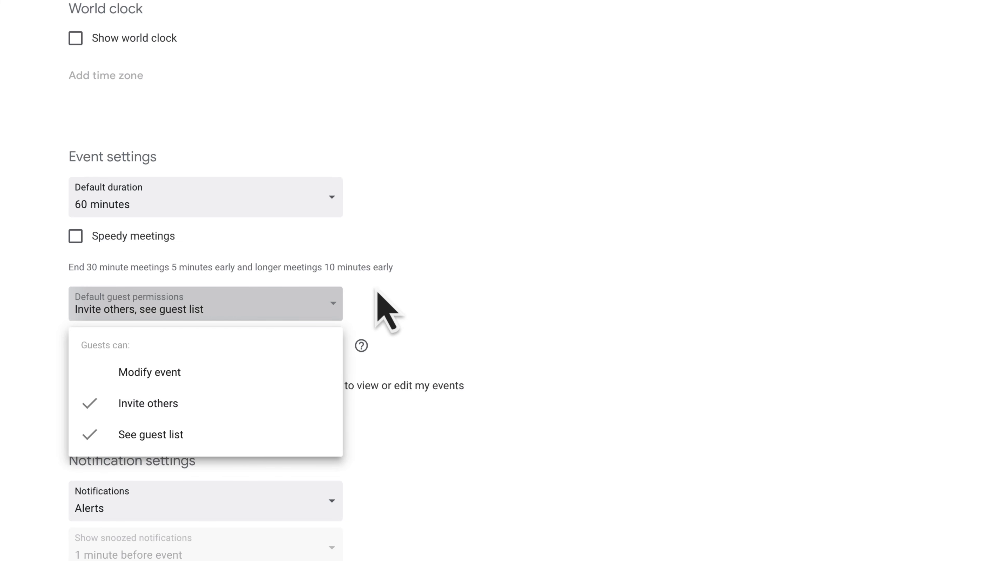
{"action": "scroll", "coordinate": [369, 285], "scroll_direction": "down", "scroll_amount": 6}
{"action": "left_click", "coordinate": [326, 204]}
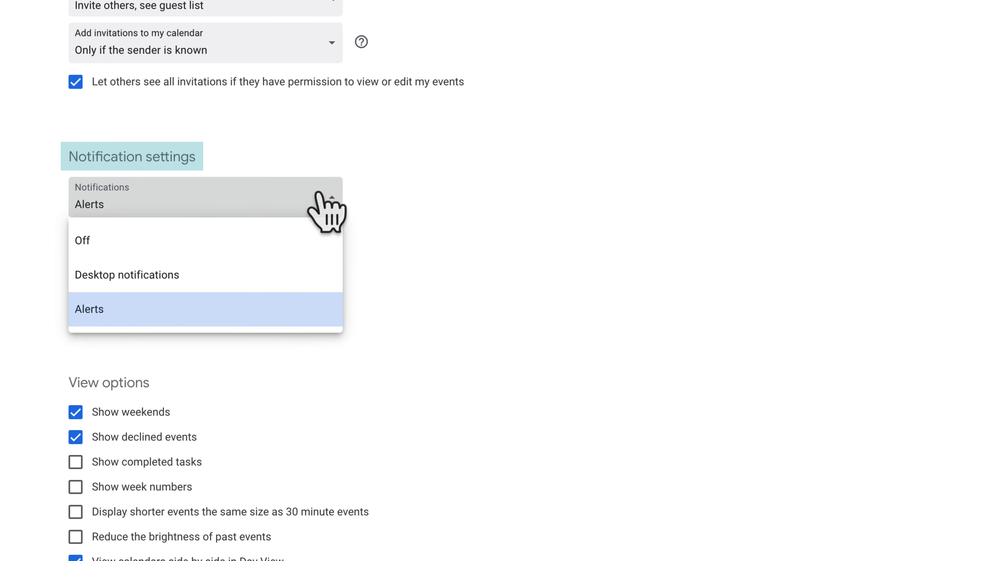
{"action": "left_click", "coordinate": [446, 243]}
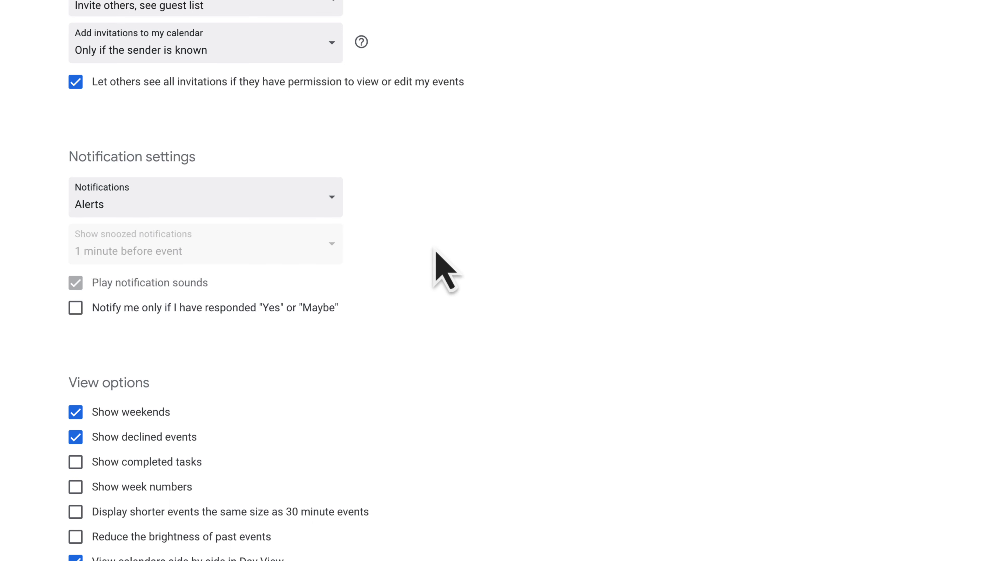
Step: Review the week start choices and the working hours and location settings, and return to the calendar
{"action": "scroll", "coordinate": [393, 314], "scroll_direction": "down", "scroll_amount": 5}
{"action": "left_click", "coordinate": [310, 369]}
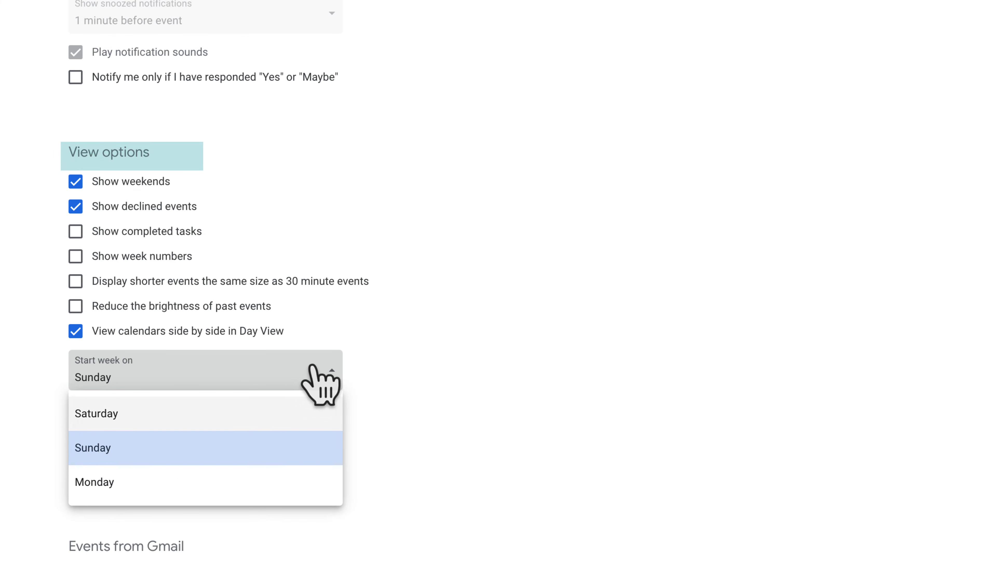
{"action": "left_click", "coordinate": [455, 366]}
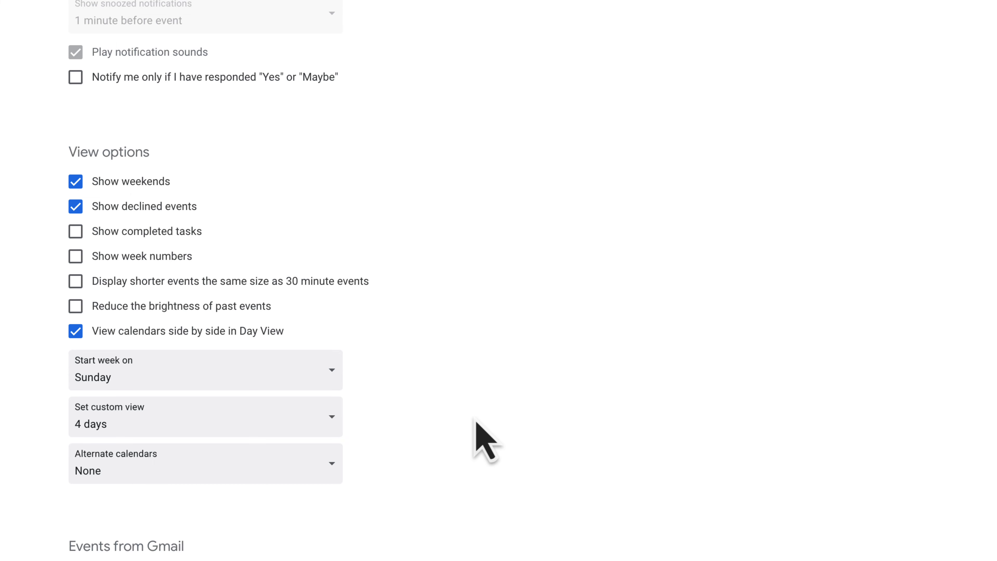
{"action": "scroll", "coordinate": [487, 440], "scroll_direction": "down", "scroll_amount": 15}
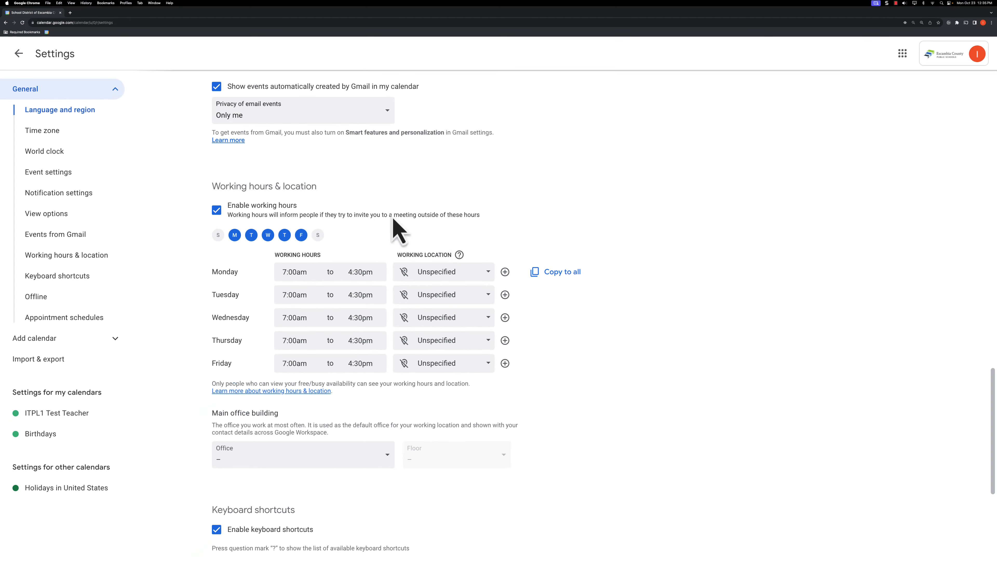
{"action": "left_click", "coordinate": [19, 54]}
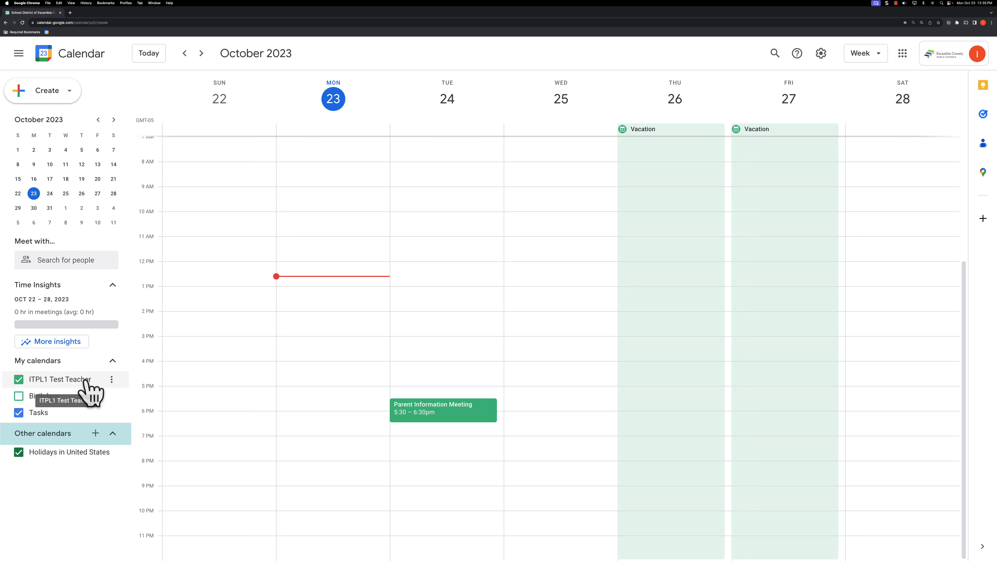
Step: Display only the test teacher calendar, and turn on the Birthdays and Holidays in United States calendars
{"action": "left_click", "coordinate": [111, 379]}
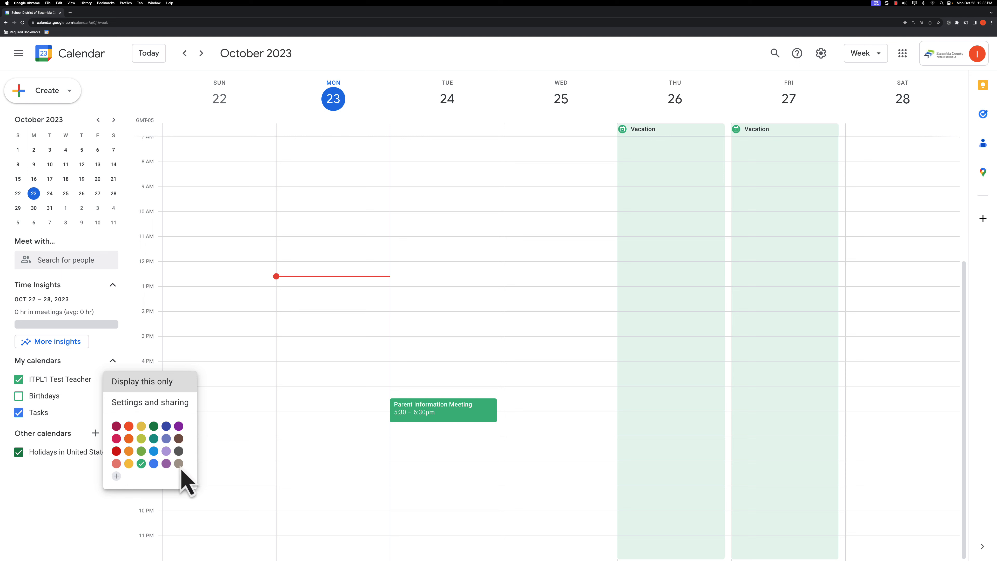
{"action": "left_click", "coordinate": [174, 387]}
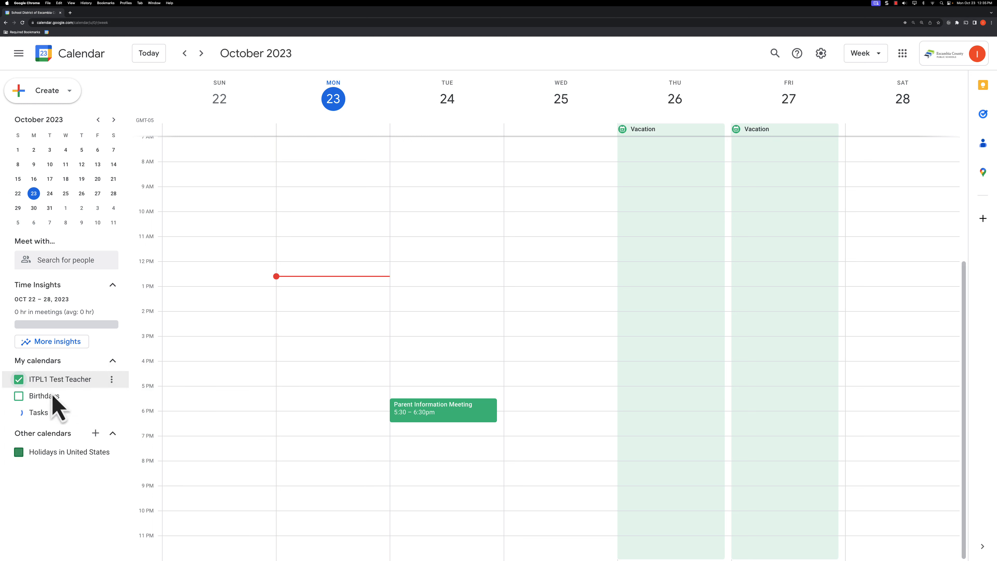
{"action": "left_click", "coordinate": [19, 396]}
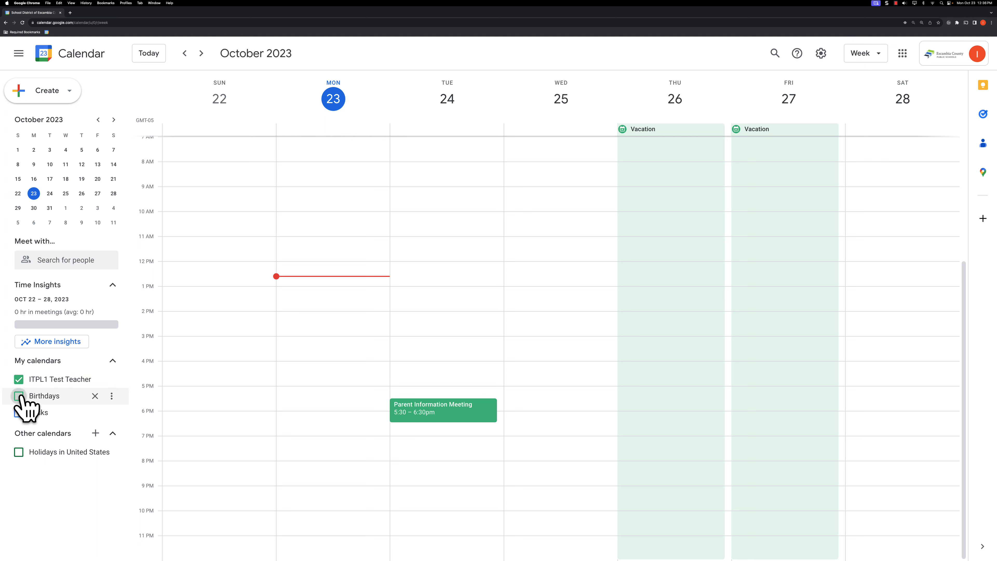
{"action": "left_click", "coordinate": [19, 452]}
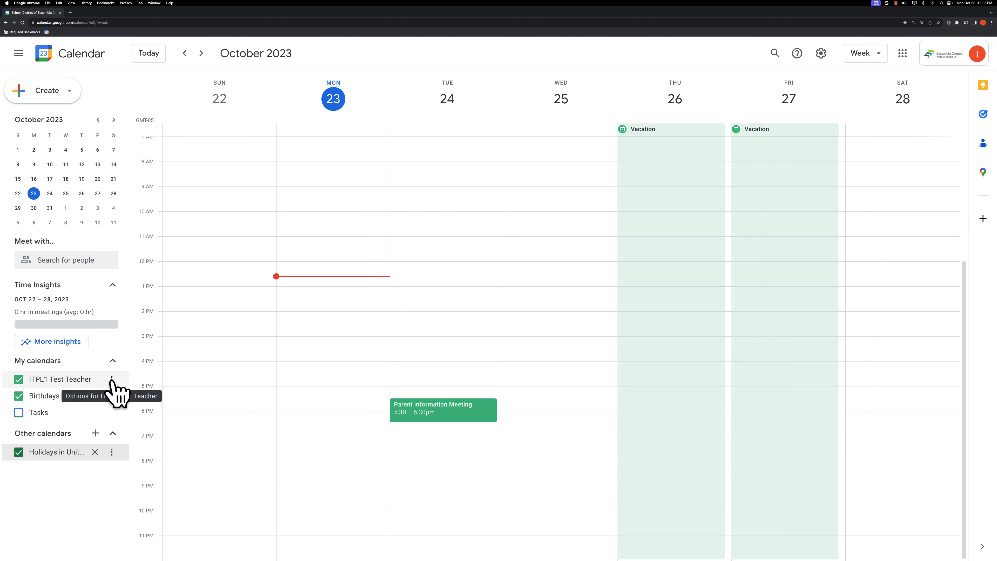
Step: Open the test teacher calendar's sharing settings and review the access levels for School District of Escambia County
{"action": "left_click", "coordinate": [112, 379]}
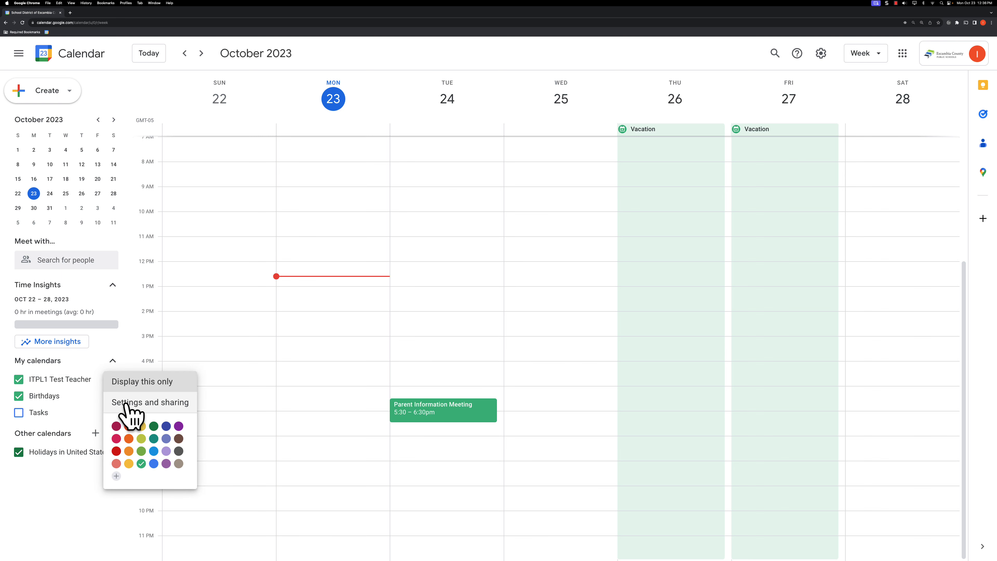
{"action": "left_click", "coordinate": [126, 404]}
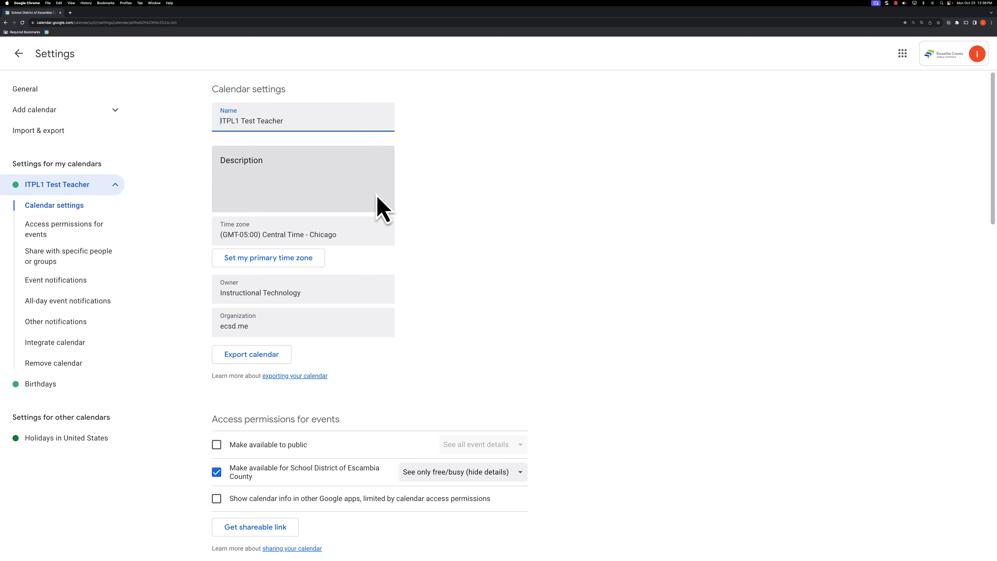
{"action": "scroll", "coordinate": [447, 326], "scroll_direction": "down", "scroll_amount": 1}
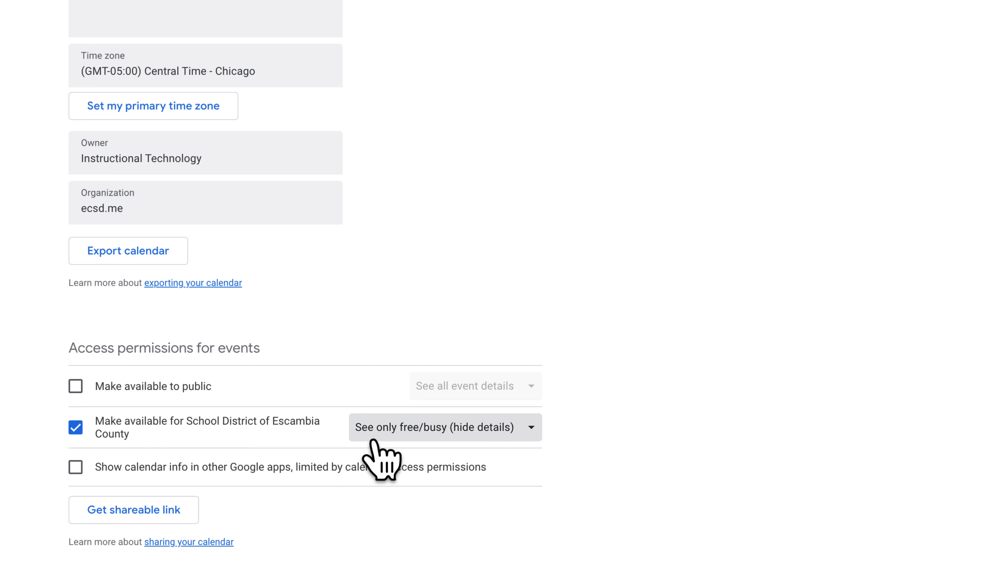
{"action": "left_click", "coordinate": [533, 429]}
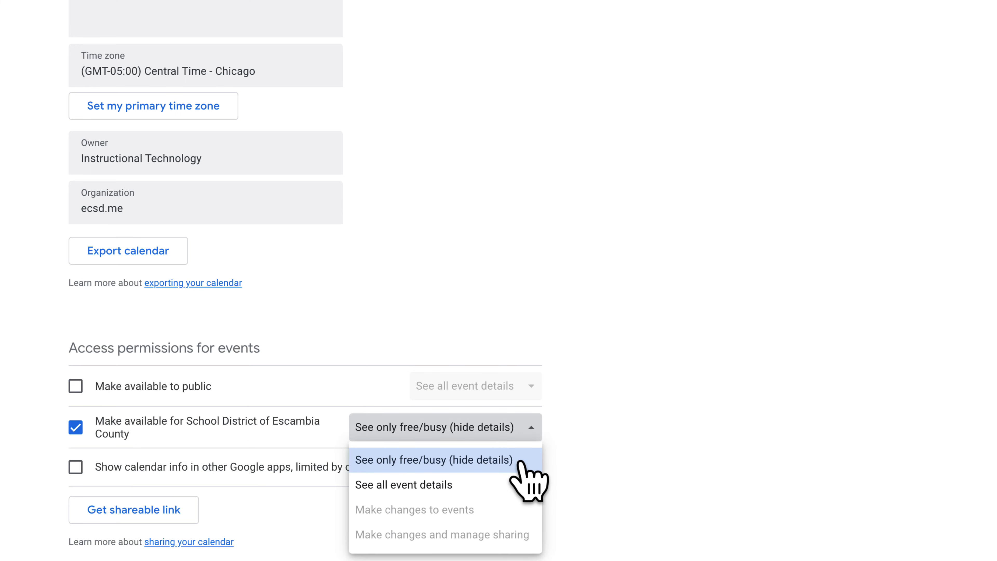
{"action": "left_click", "coordinate": [605, 456]}
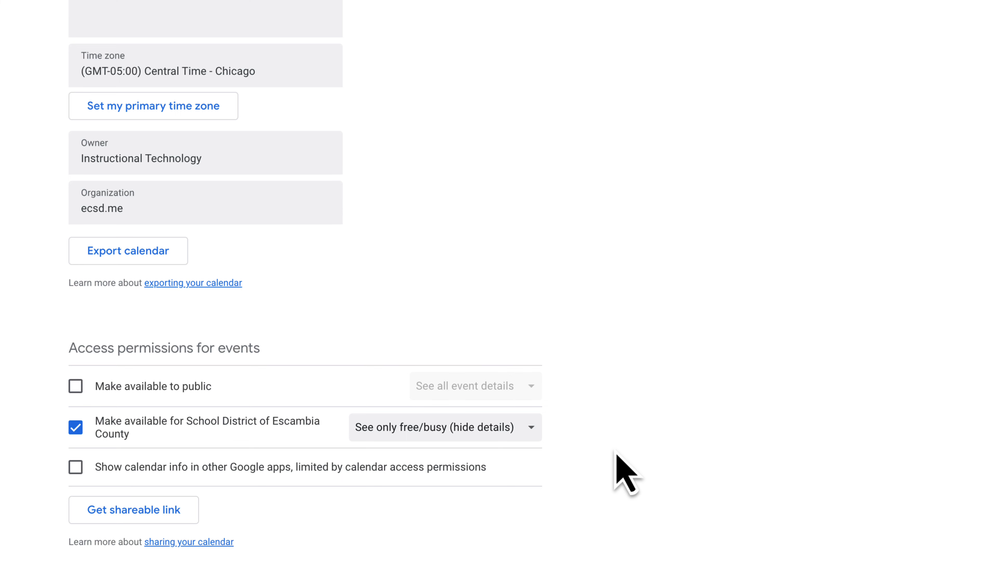
Step: Open sharing with specific people for the test teacher calendar, review the permission levels, and close the sharing dialog without adding anyone
{"action": "scroll", "coordinate": [573, 491], "scroll_direction": "down", "scroll_amount": 6}
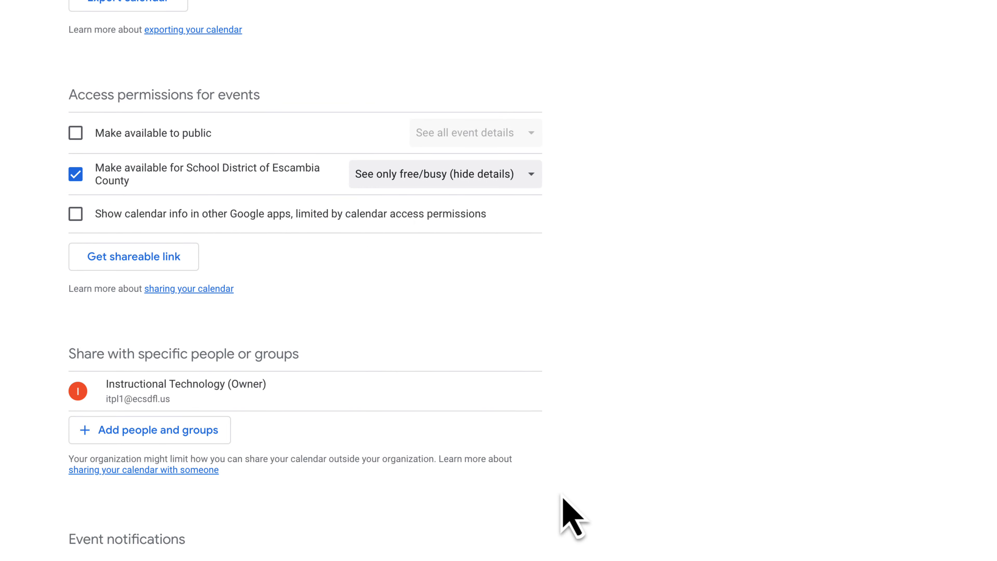
{"action": "left_click", "coordinate": [186, 431]}
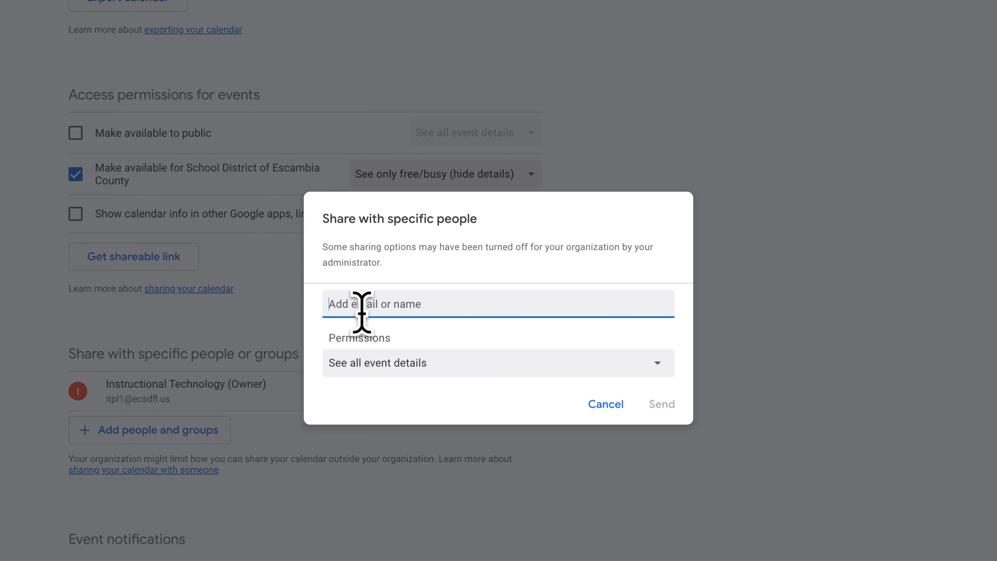
{"action": "left_click", "coordinate": [503, 373]}
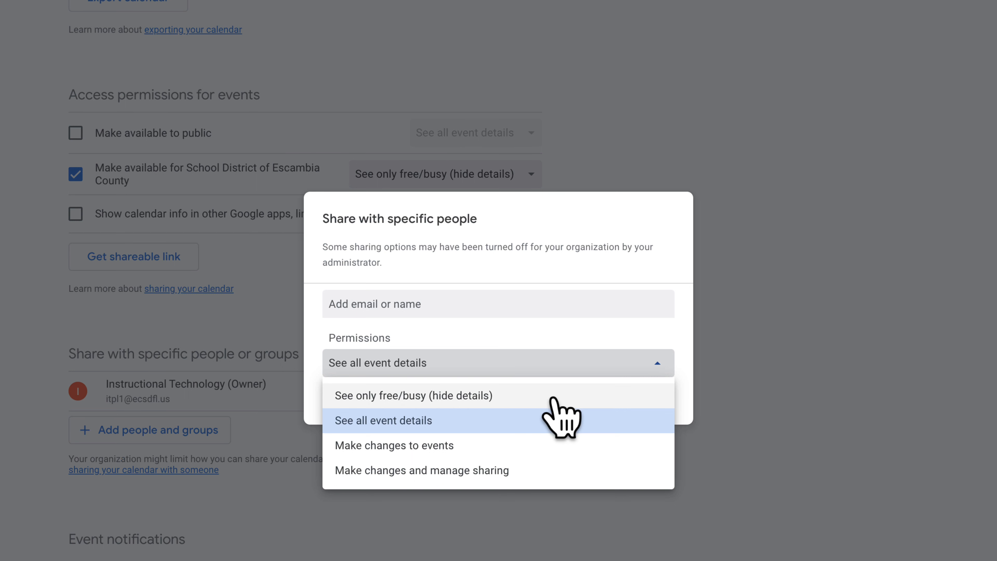
{"action": "left_click", "coordinate": [556, 413]}
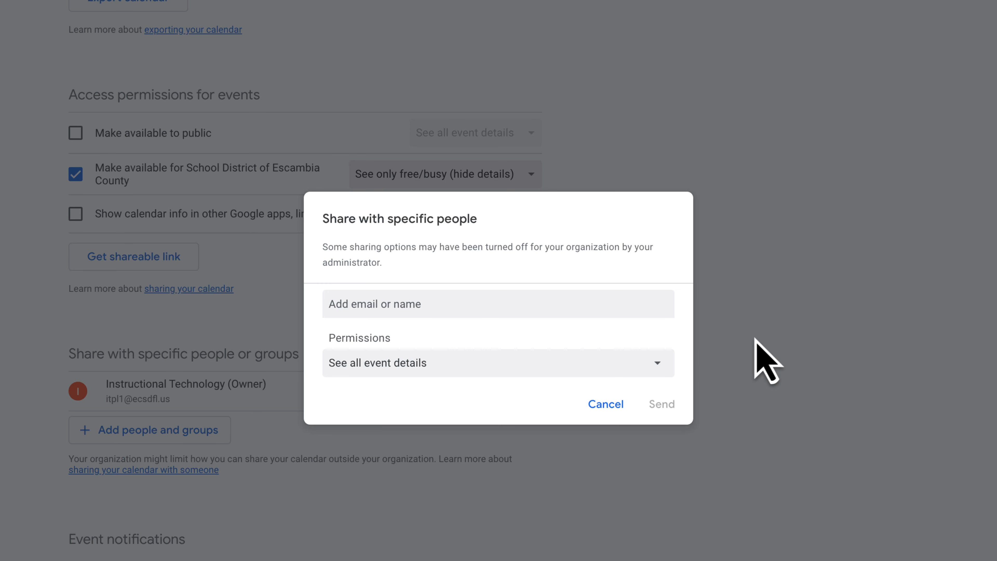
{"action": "left_click", "coordinate": [761, 357]}
Step: Review the delivery types and time units available for the calendar's existing event notification
{"action": "scroll", "coordinate": [511, 497], "scroll_direction": "down", "scroll_amount": 8}
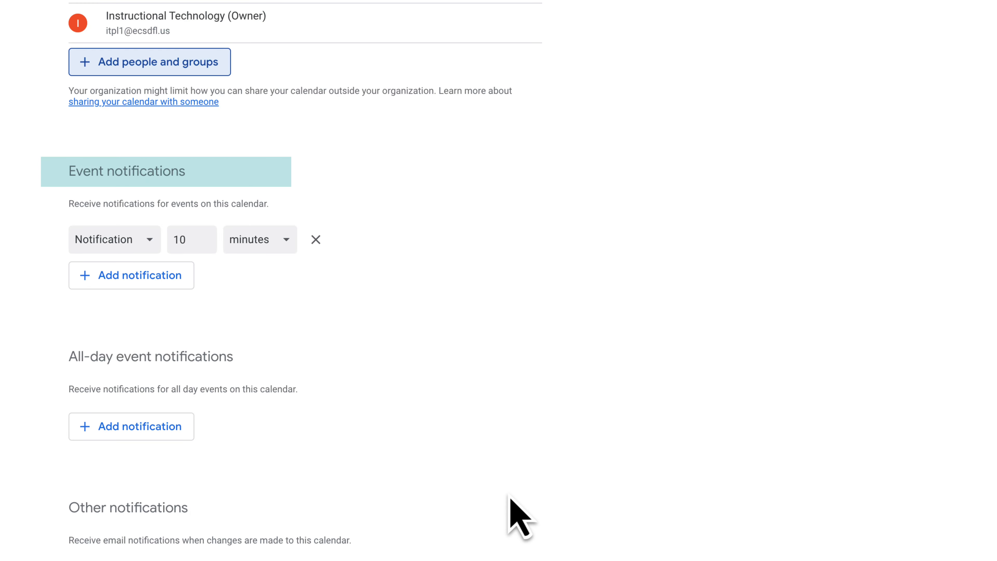
{"action": "left_click", "coordinate": [148, 244]}
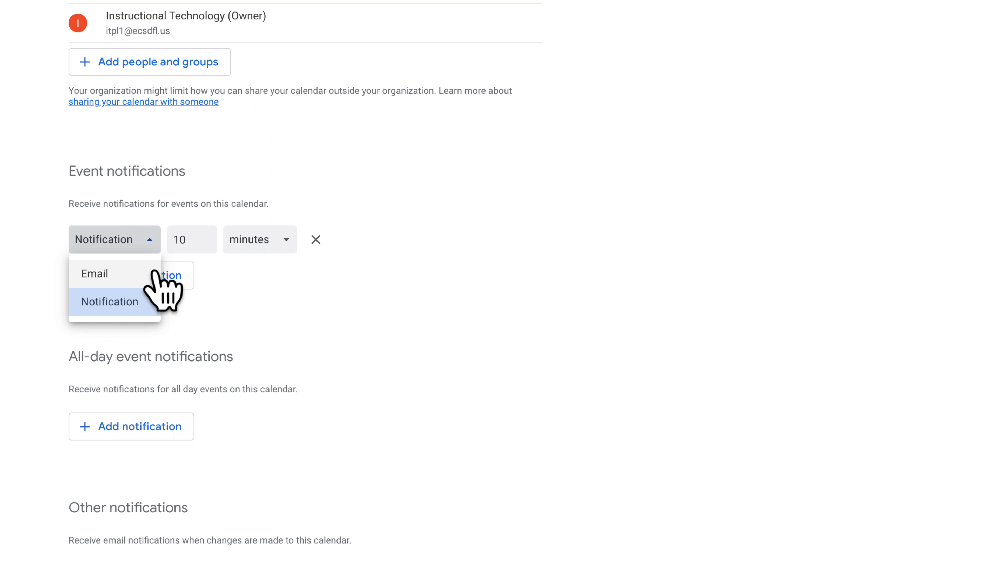
{"action": "left_click", "coordinate": [161, 280]}
{"action": "left_click", "coordinate": [253, 240]}
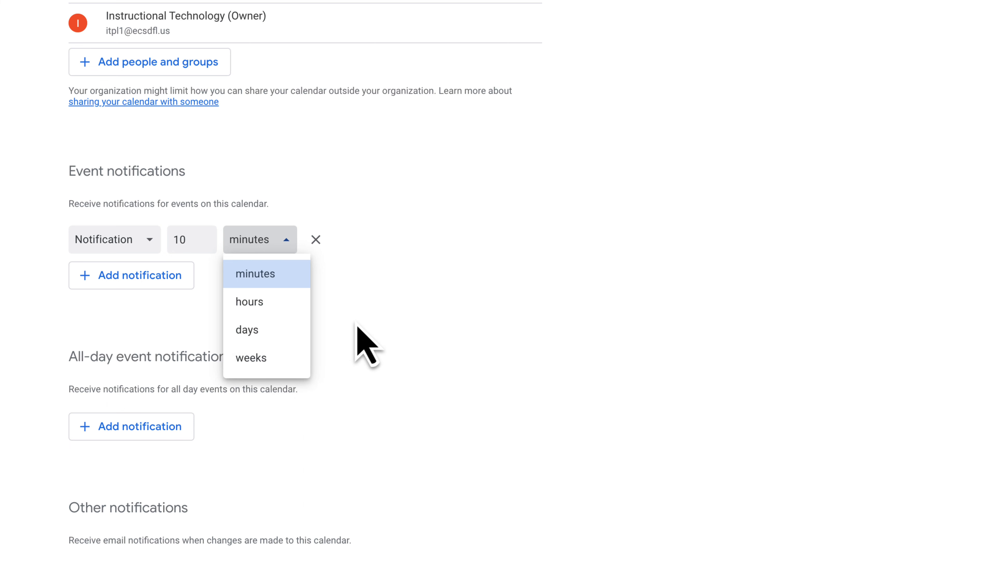
{"action": "left_click", "coordinate": [345, 300]}
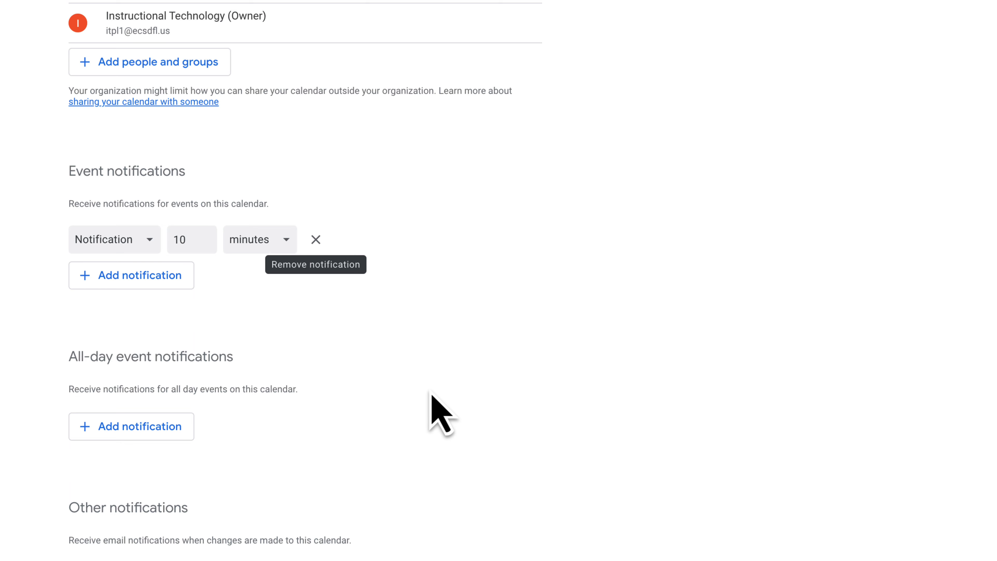
Step: Review the notification choices for changed events and set the daily agenda notification to Email
{"action": "scroll", "coordinate": [429, 406], "scroll_direction": "down", "scroll_amount": 1}
{"action": "scroll", "coordinate": [430, 400], "scroll_direction": "down", "scroll_amount": 6}
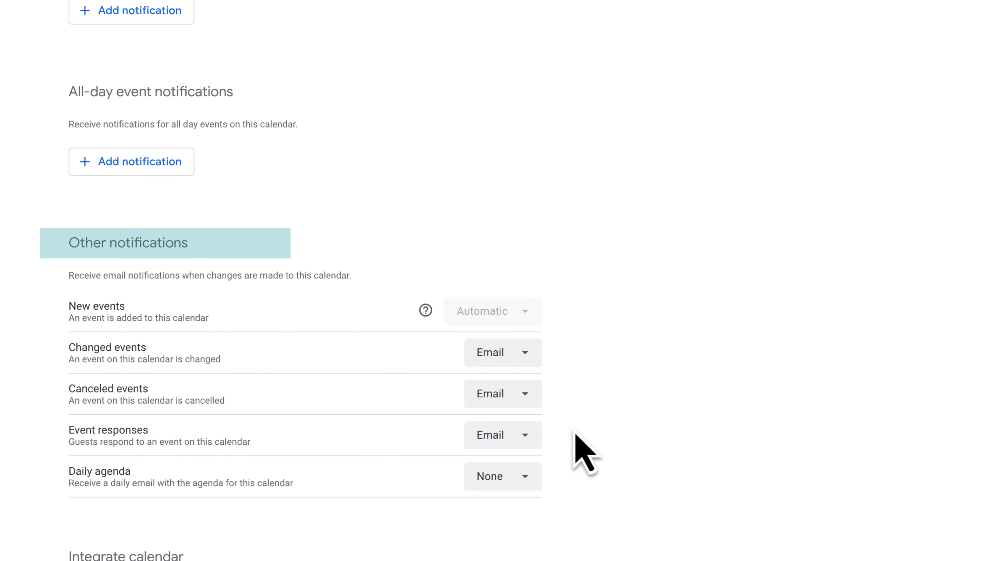
{"action": "left_click", "coordinate": [512, 356]}
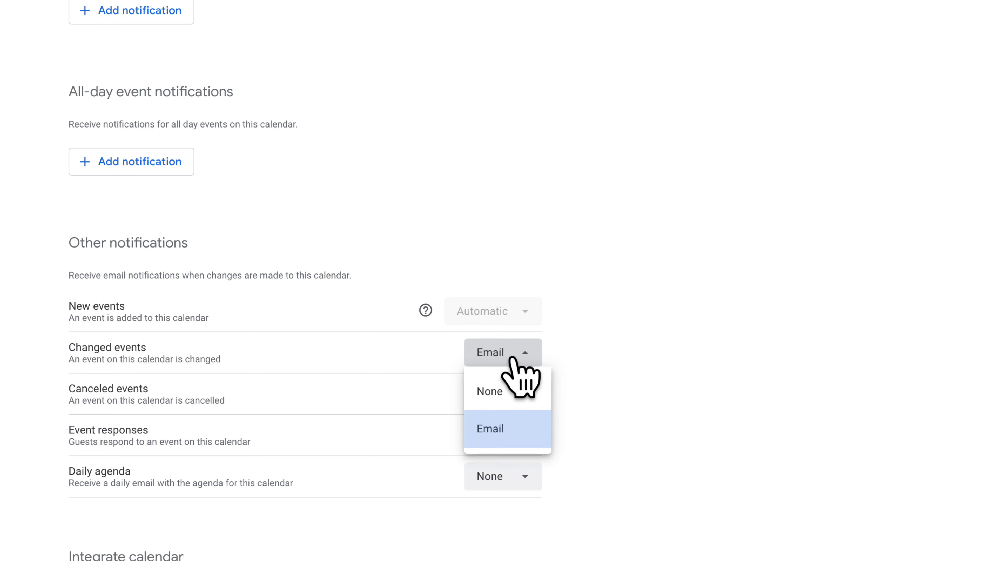
{"action": "left_click", "coordinate": [593, 358]}
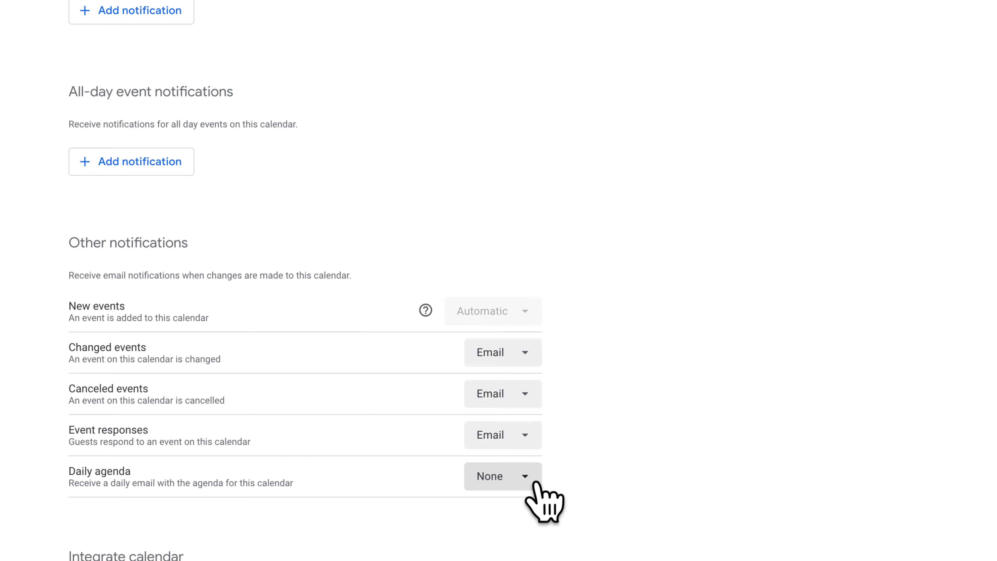
{"action": "left_click", "coordinate": [535, 483]}
{"action": "left_click", "coordinate": [493, 461]}
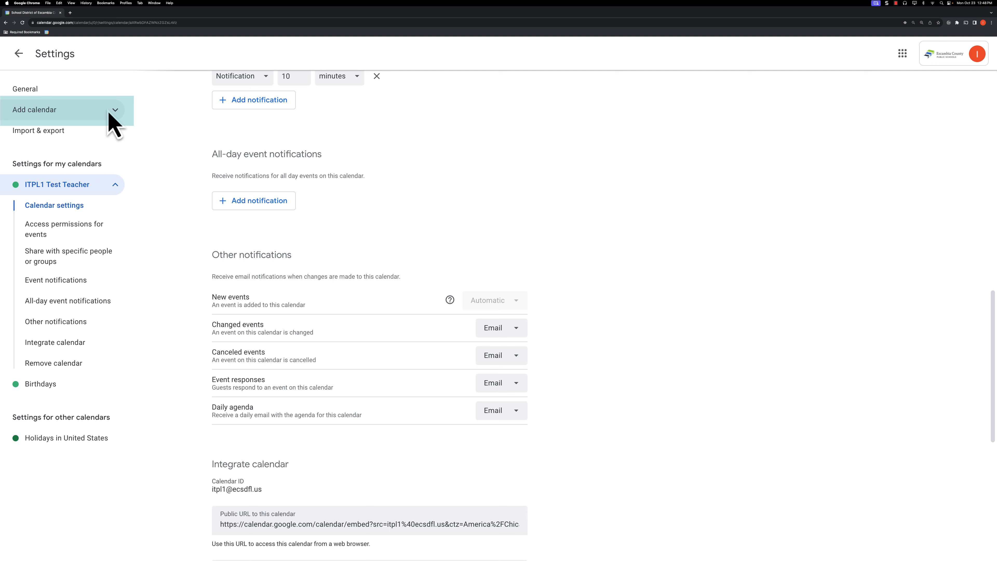
Step: Open the form for creating a new calendar, review its fields, and return to the calendar's week view
{"action": "left_click", "coordinate": [109, 114]}
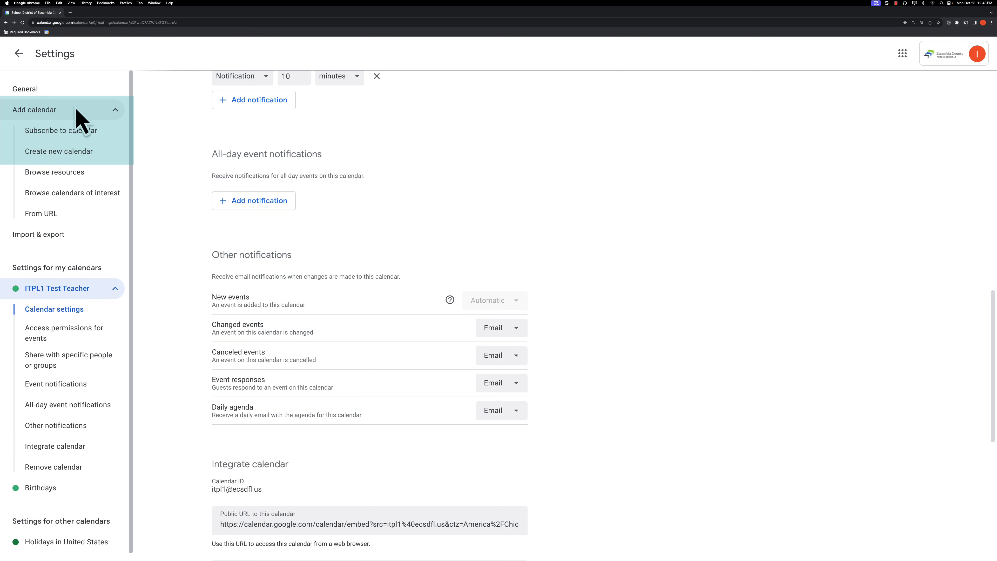
{"action": "left_click", "coordinate": [78, 152]}
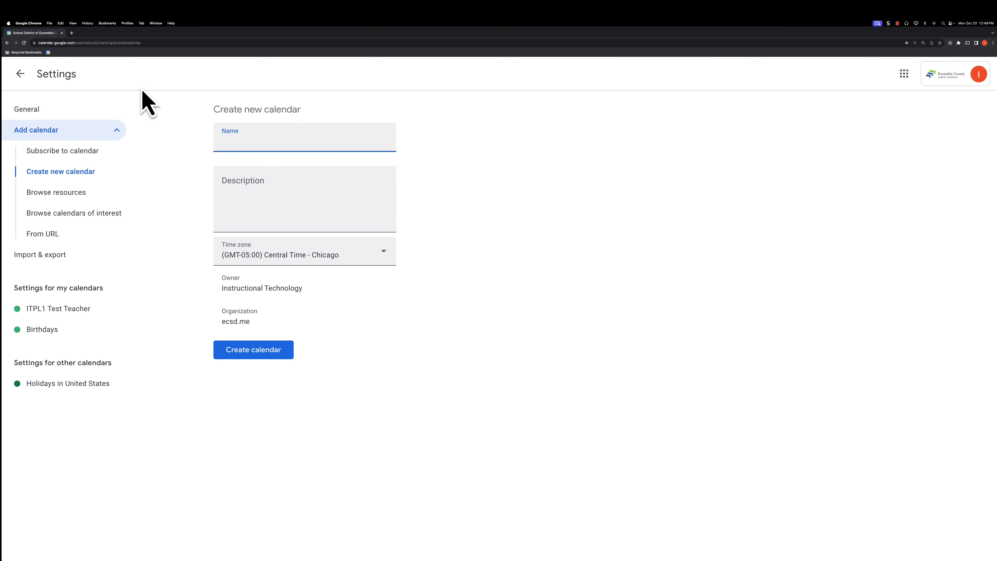
{"action": "left_click", "coordinate": [22, 77]}
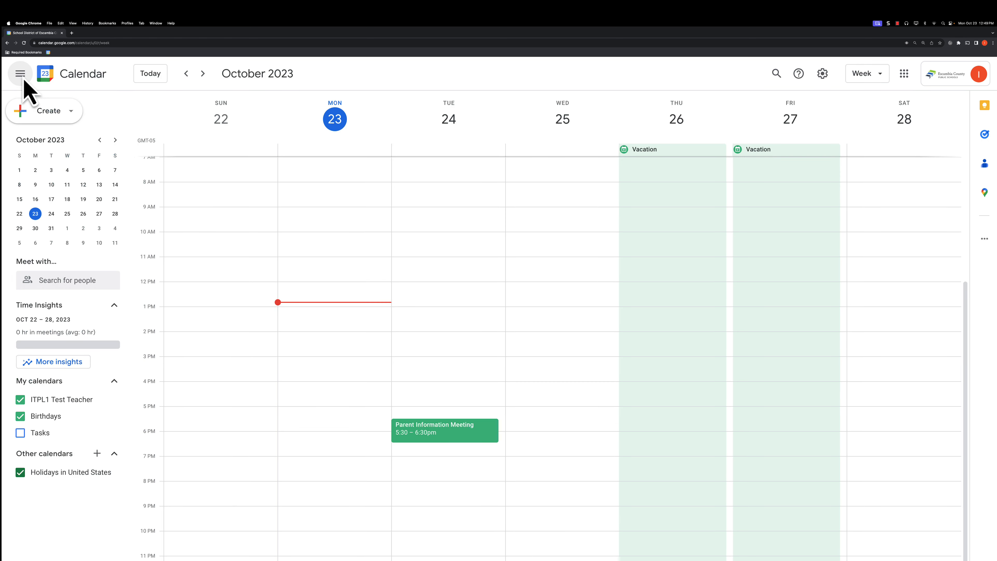